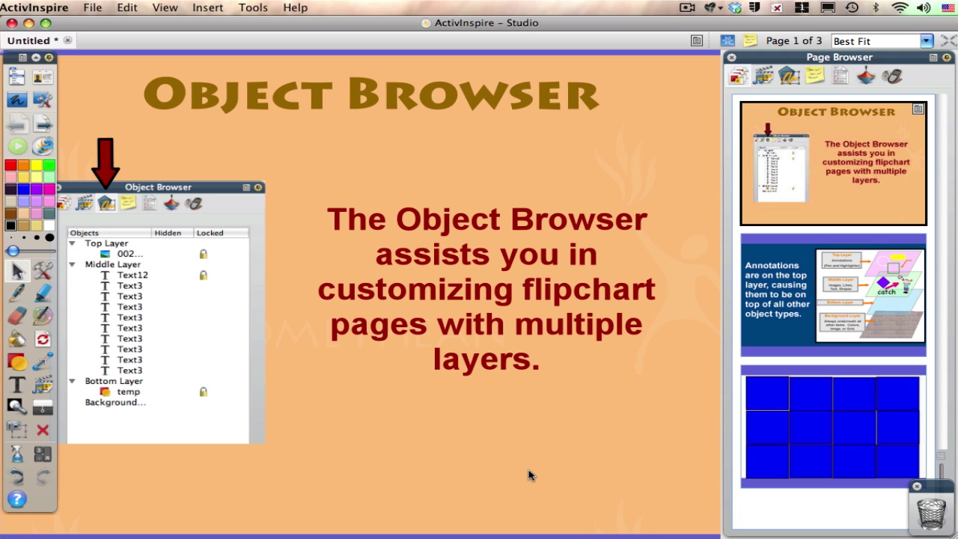
Go to page 2 and draw a wavy yellow highlighter stroke above the "Annotations are on the top layer" text
click(800, 326)
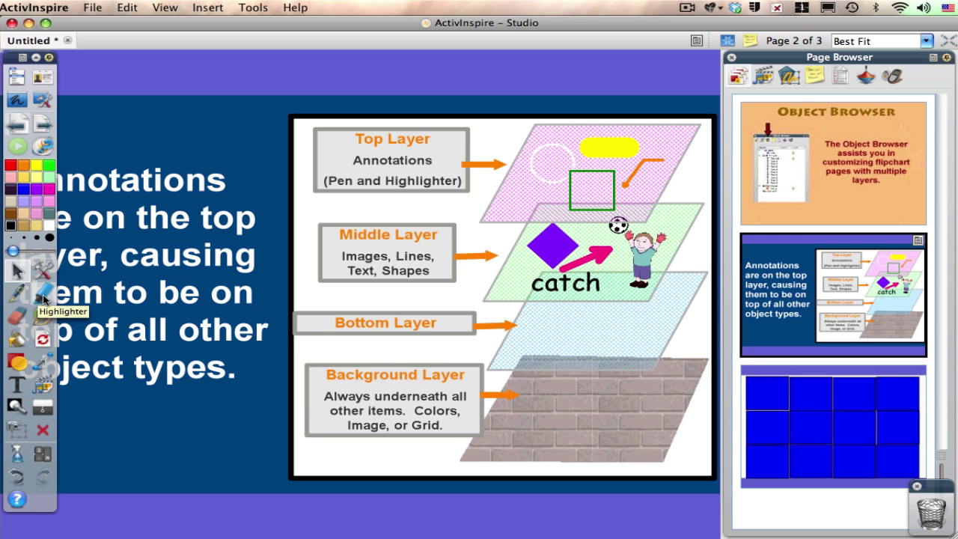
click(44, 299)
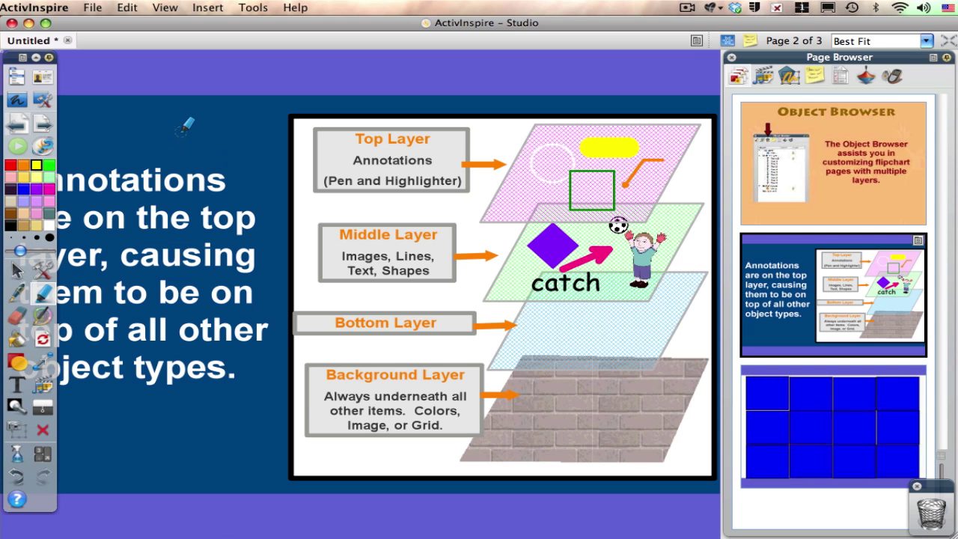
drag(179, 132, 255, 118)
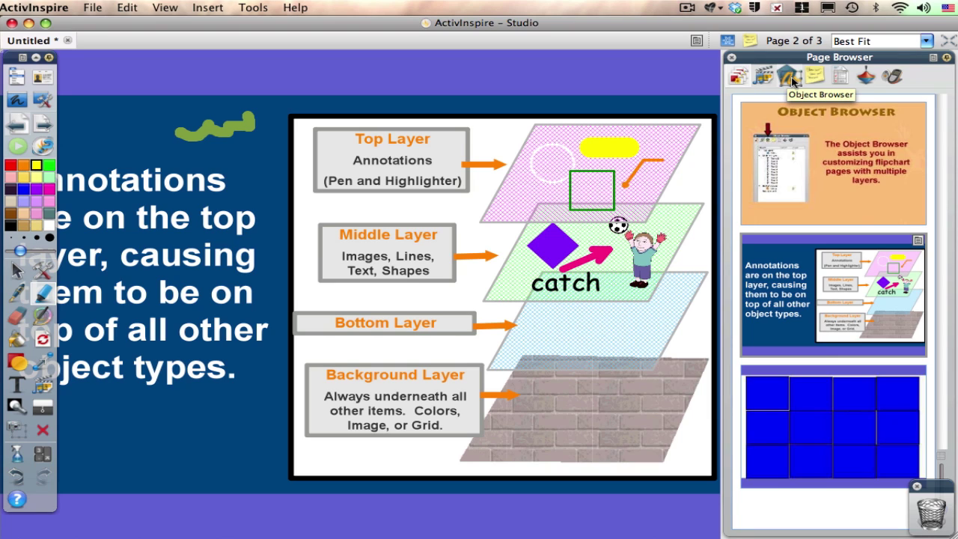
Show the Object Browser and widen both the browser and its Objects column for longer object names
click(791, 77)
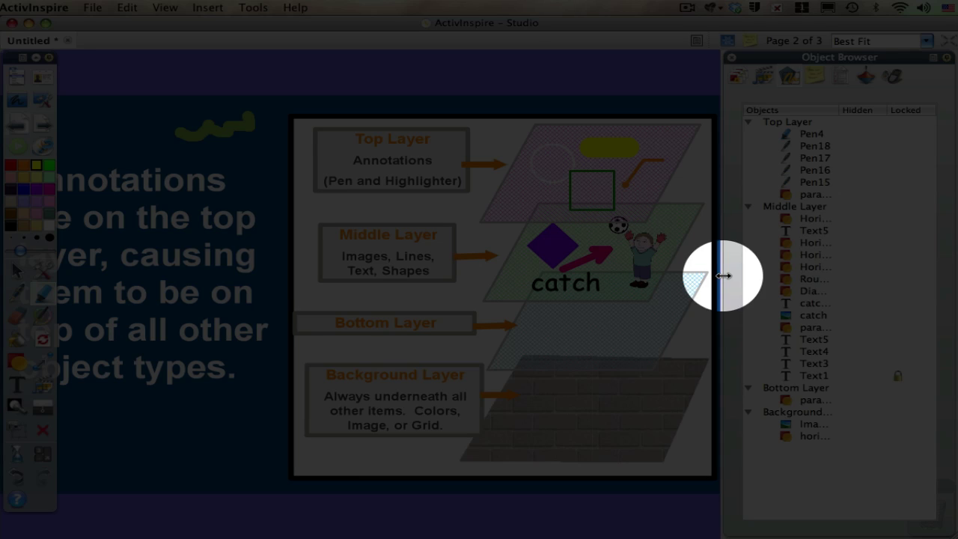
drag(723, 275, 648, 274)
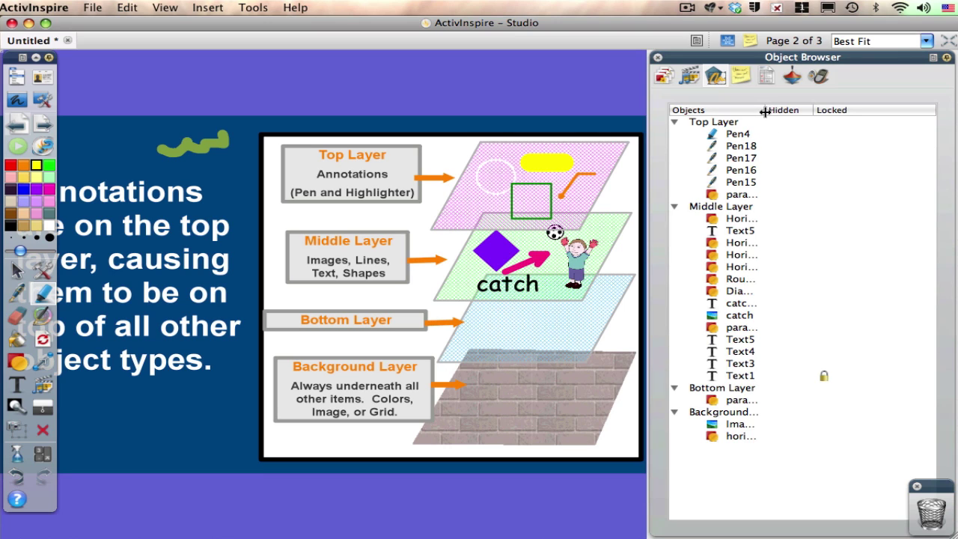
drag(766, 112, 819, 114)
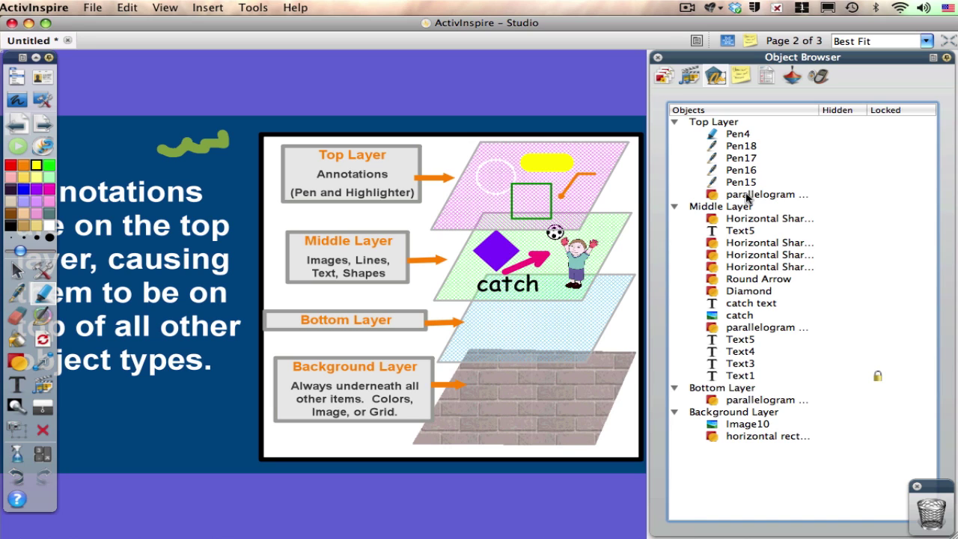
Move the Pen4 highlighter stroke onto the pink parallelogram and place it last in the Top Layer, below that parallelogram
click(747, 196)
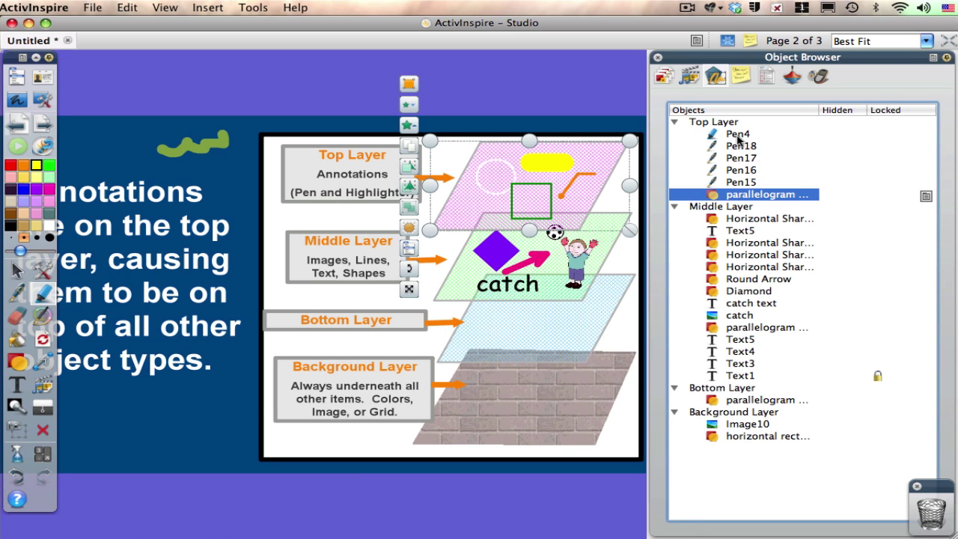
click(790, 146)
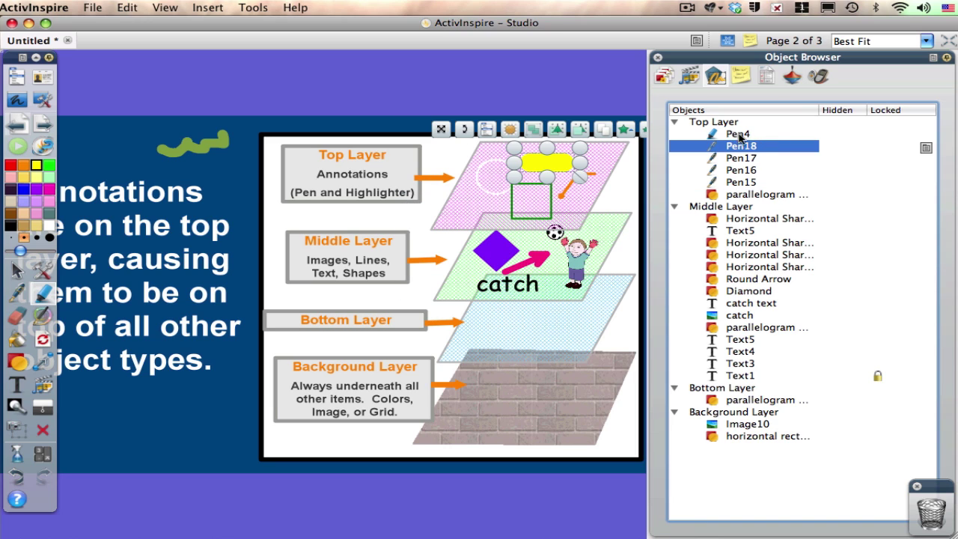
click(732, 136)
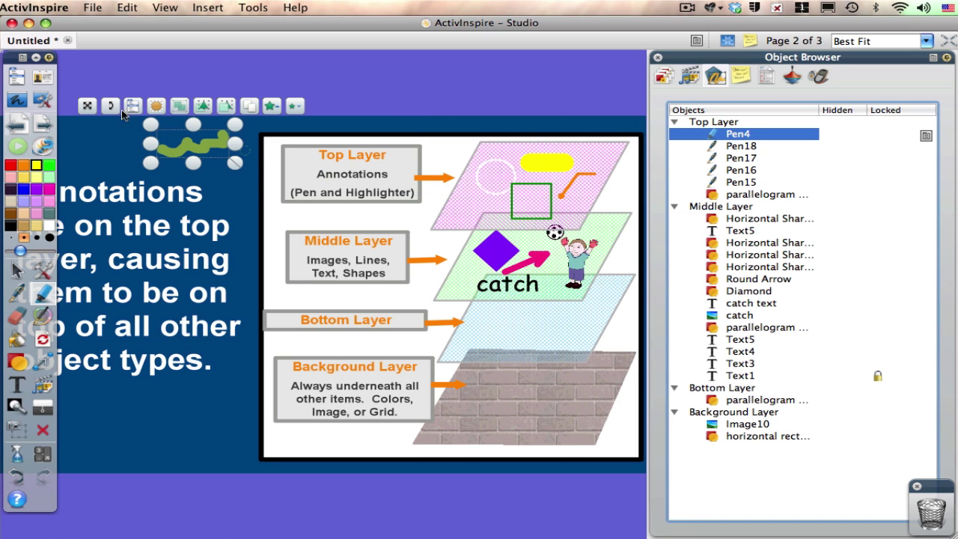
click(86, 109)
mouse_move(86, 109)
mouse_down()
mouse_move(290, 142)
mouse_move(398, 136)
mouse_move(381, 136)
mouse_move(364, 172)
mouse_up()
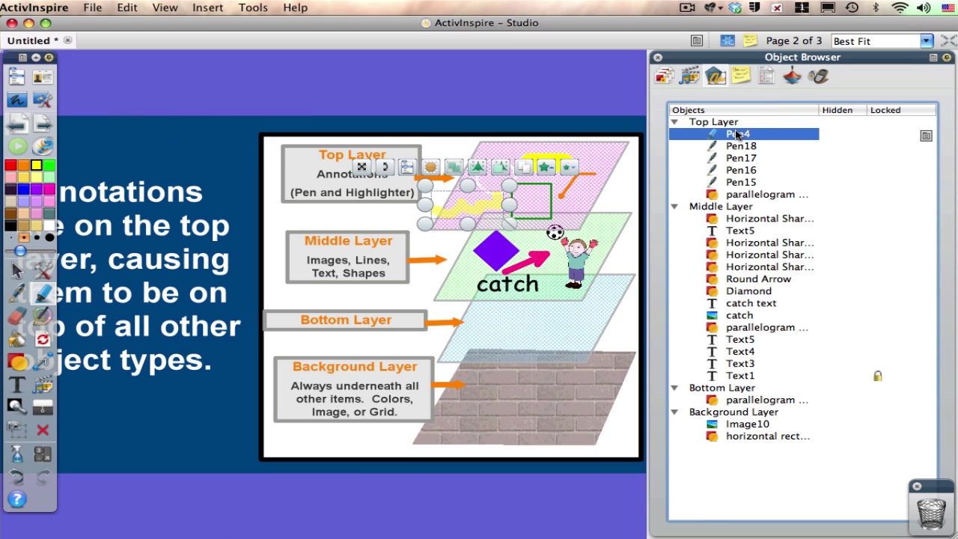
drag(737, 132, 739, 201)
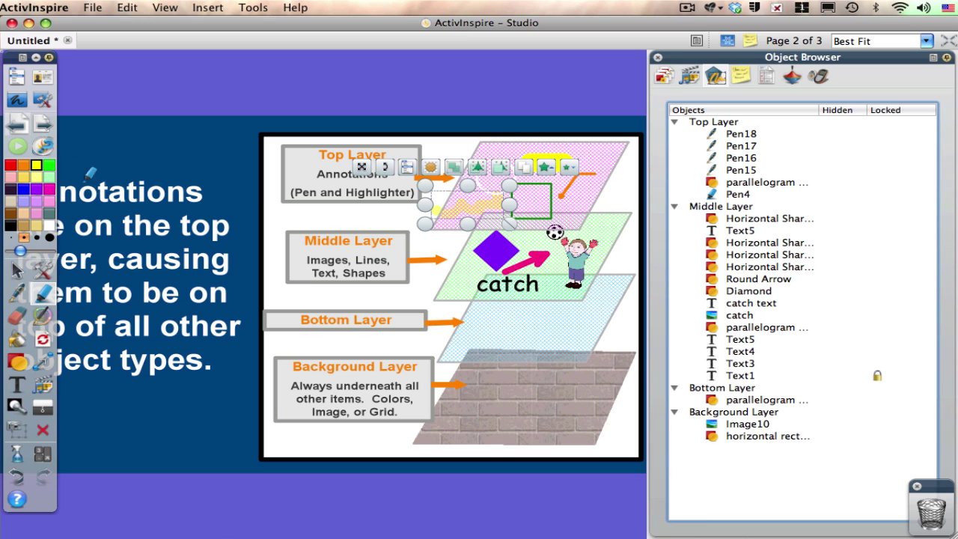
Transfer the purple Diamond from the Middle Layer to the Background Layer and order it above Image10
click(18, 274)
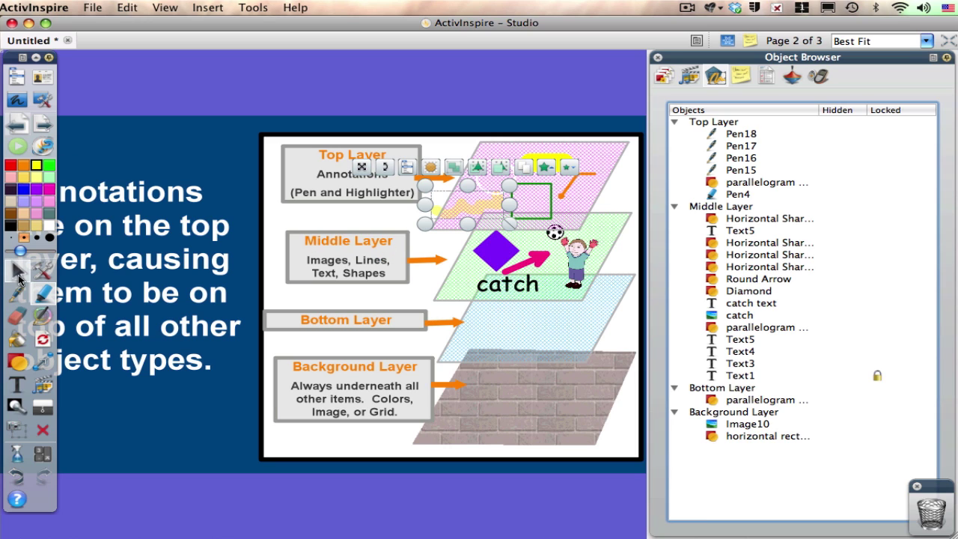
click(506, 251)
click(506, 252)
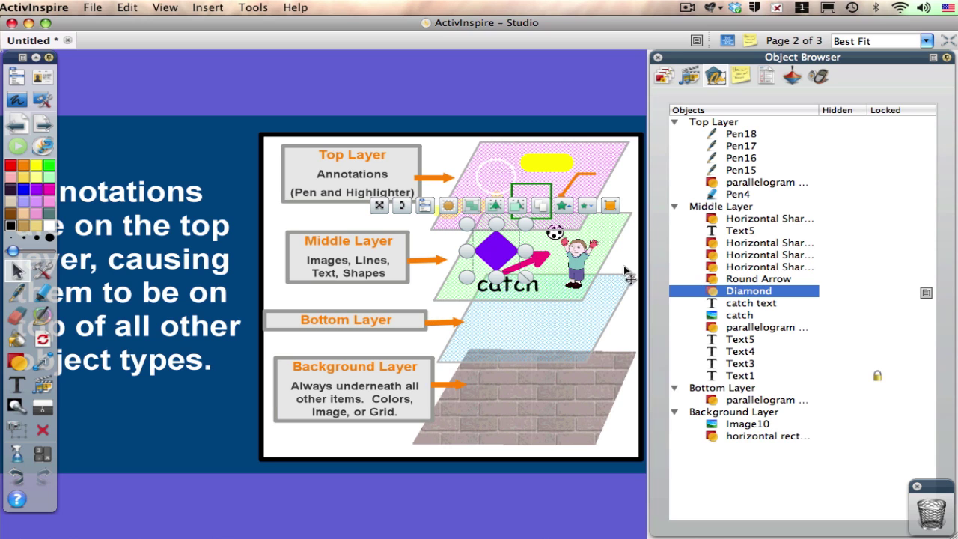
click(743, 329)
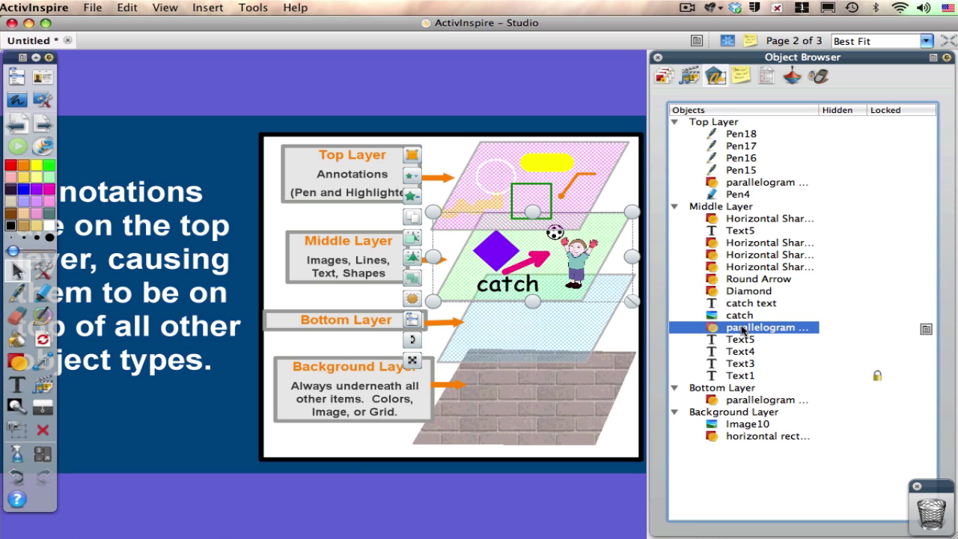
click(743, 297)
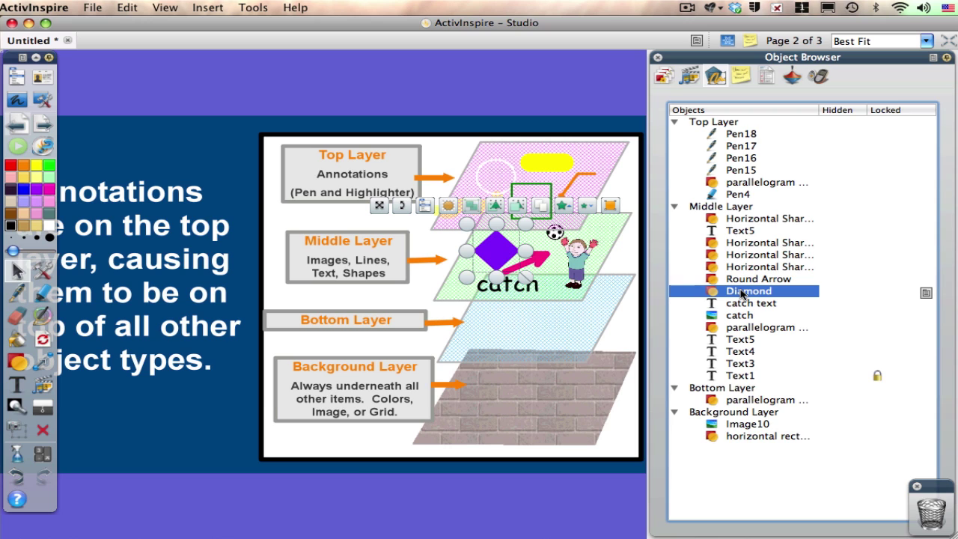
drag(743, 294, 746, 436)
drag(744, 450, 748, 444)
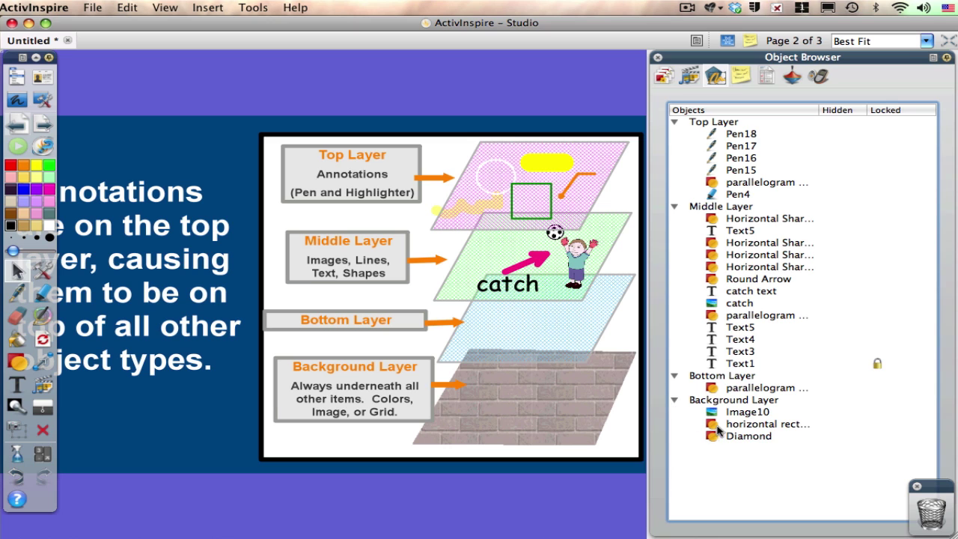
click(734, 440)
drag(735, 440, 730, 408)
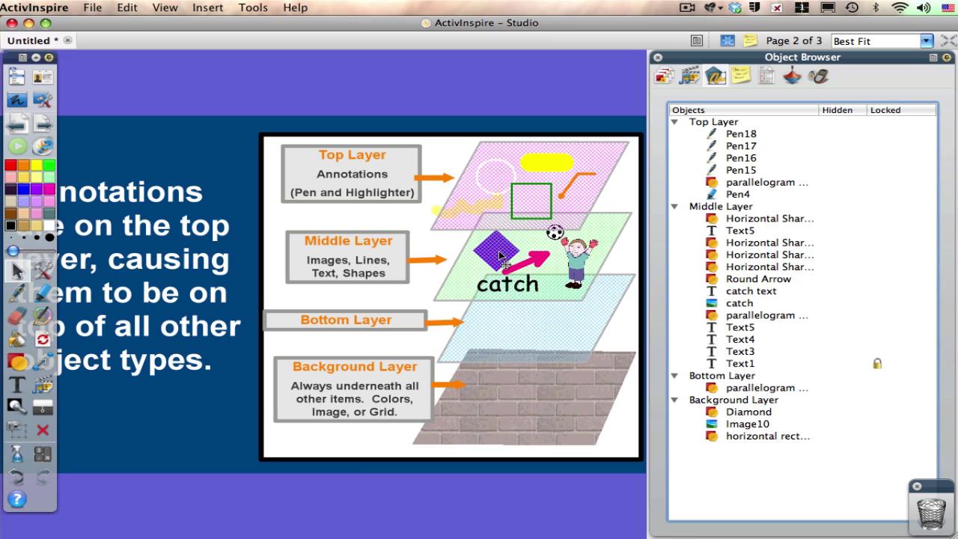
Try to move the purple diamond and the brick image directly on the page
mouse_move(499, 258)
mouse_down()
mouse_move(502, 384)
mouse_move(492, 258)
mouse_up()
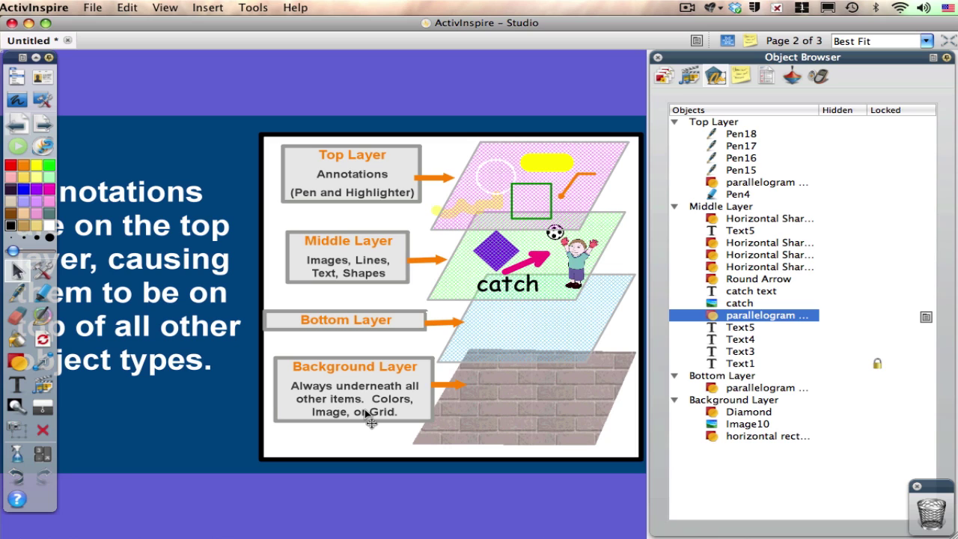
drag(521, 415, 488, 416)
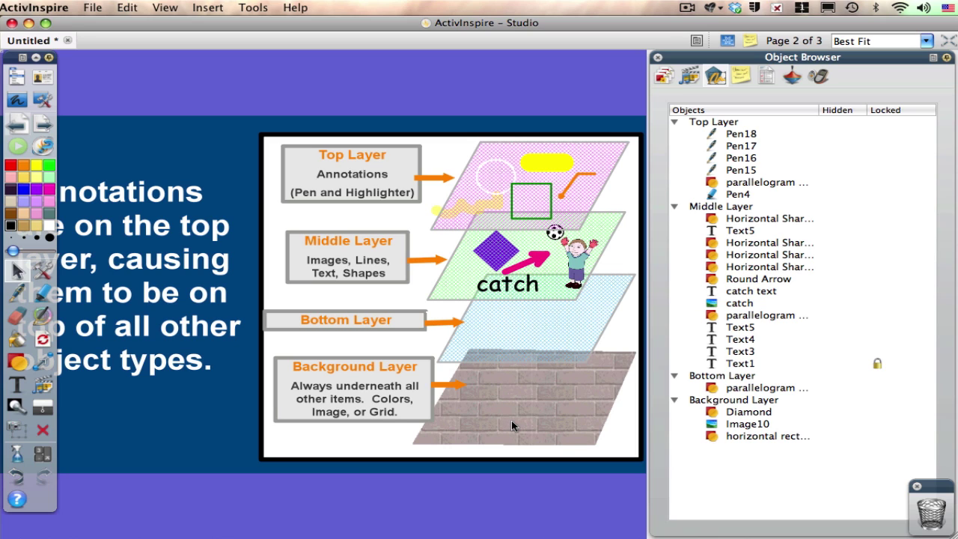
drag(532, 425, 533, 426)
Check the Background Layer objects by selecting them in the object list and trying the brick image on the page
click(749, 425)
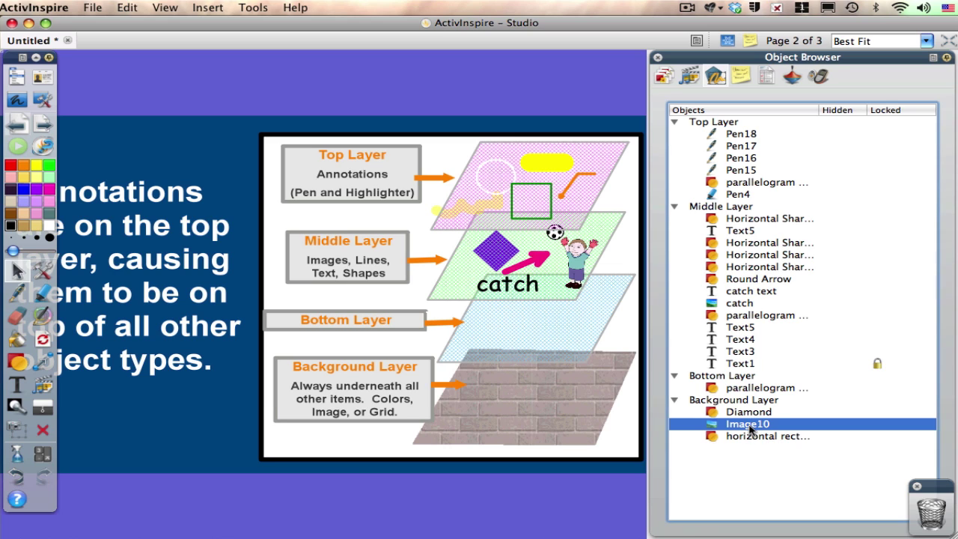
click(752, 438)
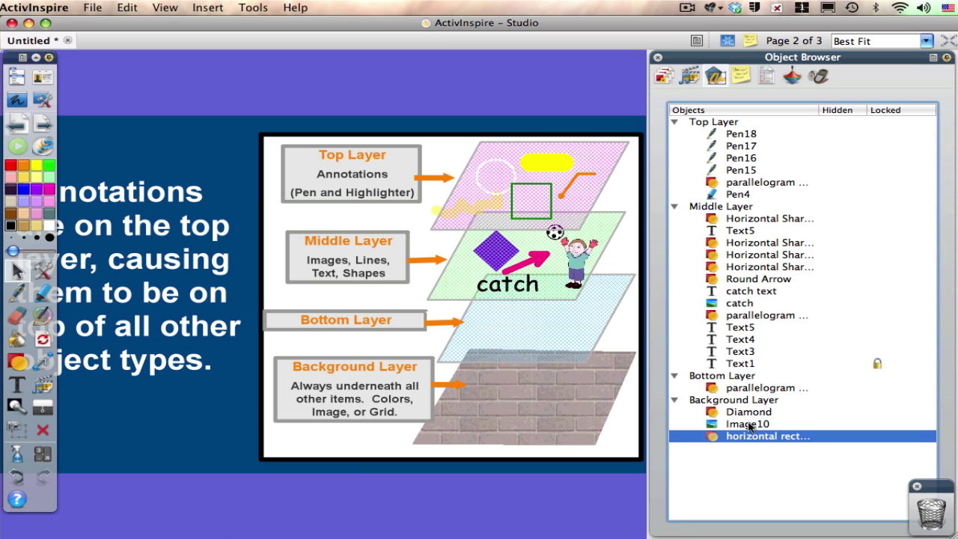
click(746, 417)
click(741, 425)
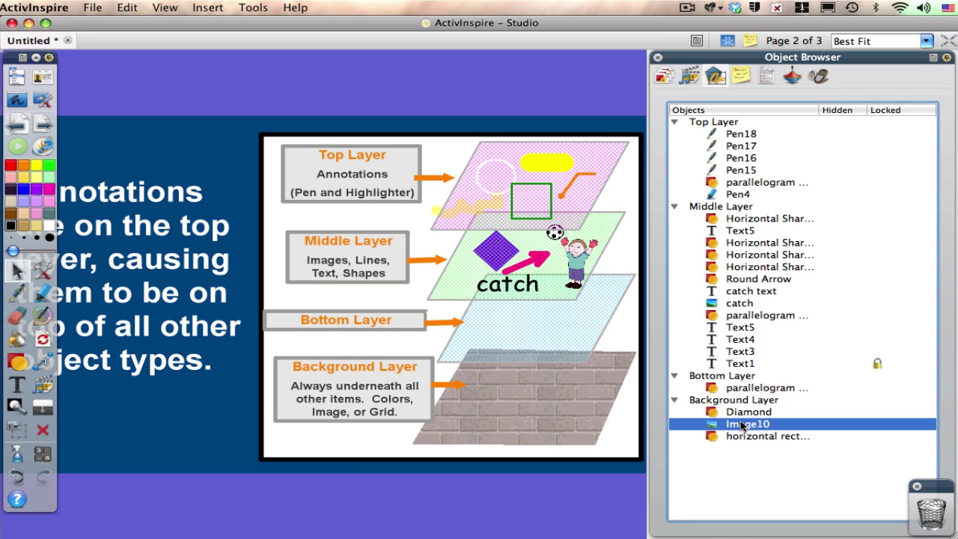
click(487, 407)
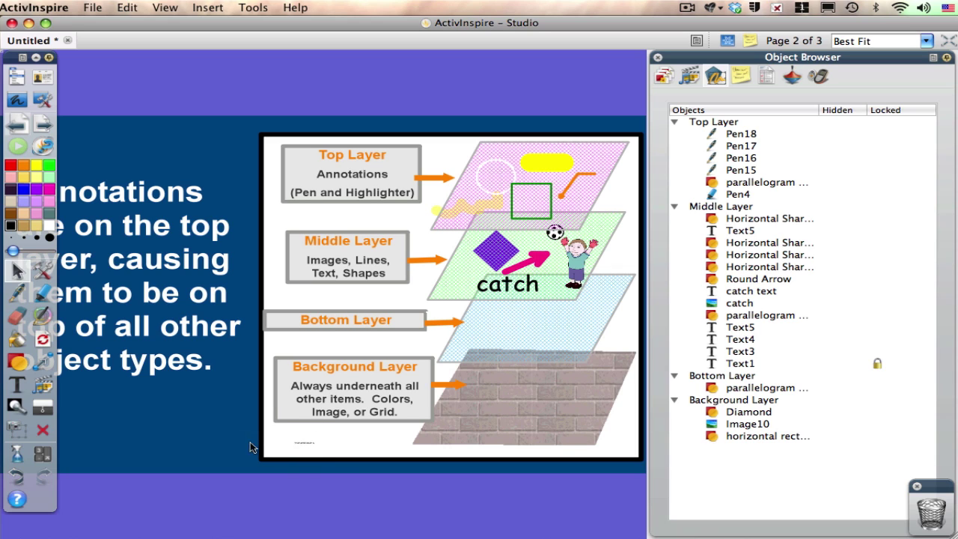
Move the horizontal rectangle to the top of the Top Layer and return it to the bottom of the Background Layer
click(761, 439)
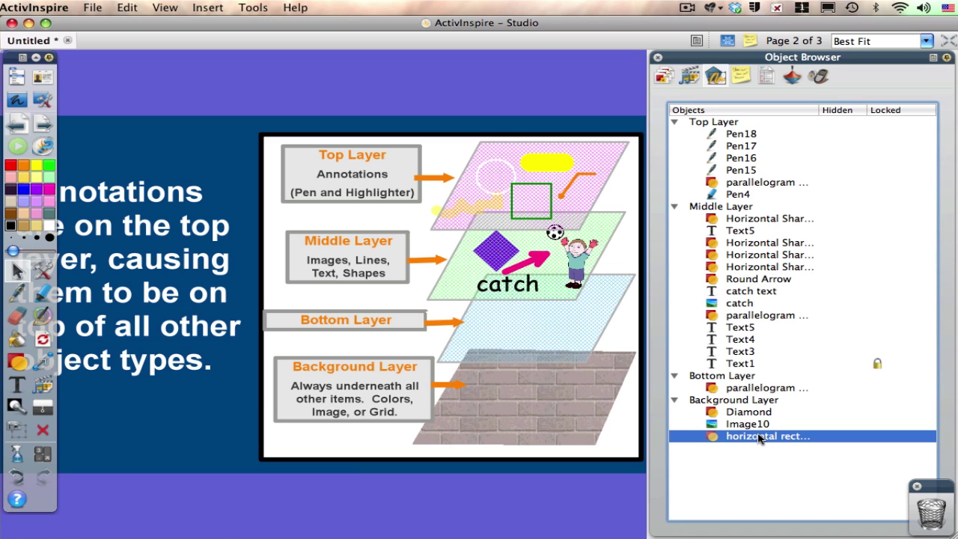
drag(761, 439, 723, 132)
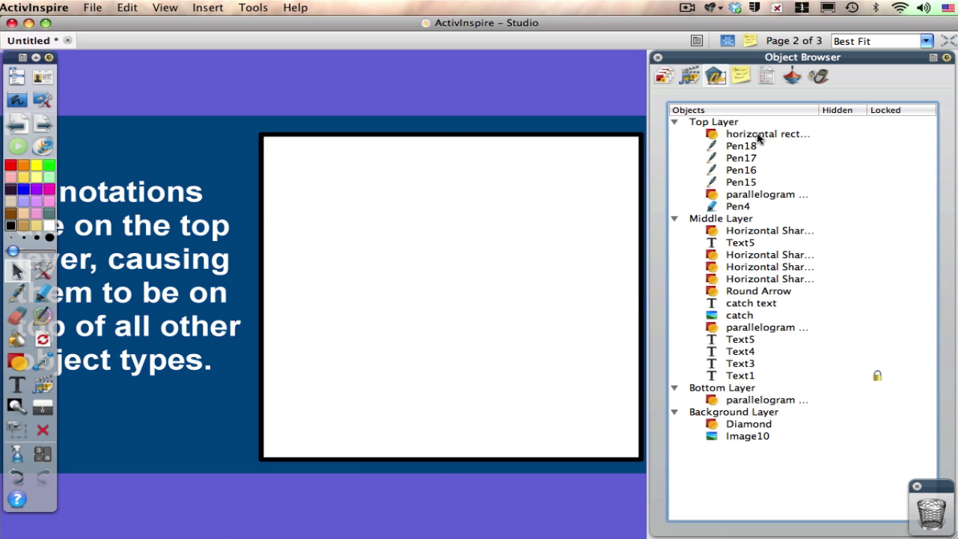
drag(759, 138, 759, 443)
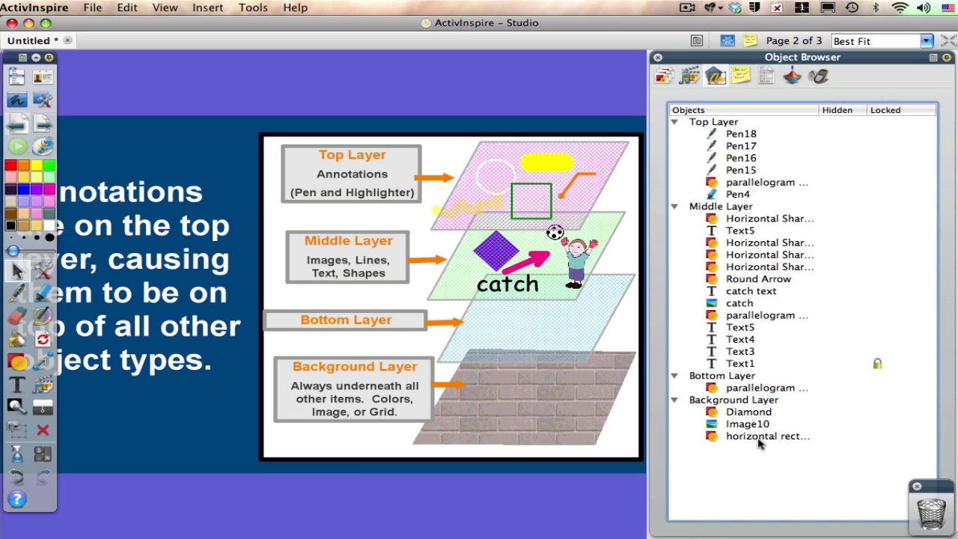